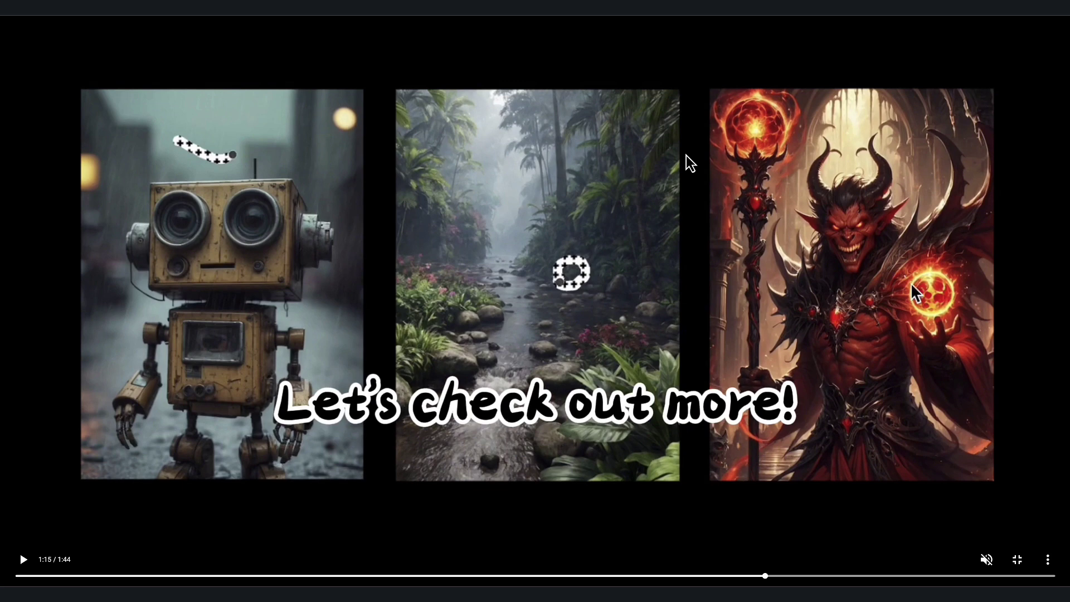
Watch the rest of the MagicQuill demo video, pause it near the closing credits and leave full-screen view
click(22, 559)
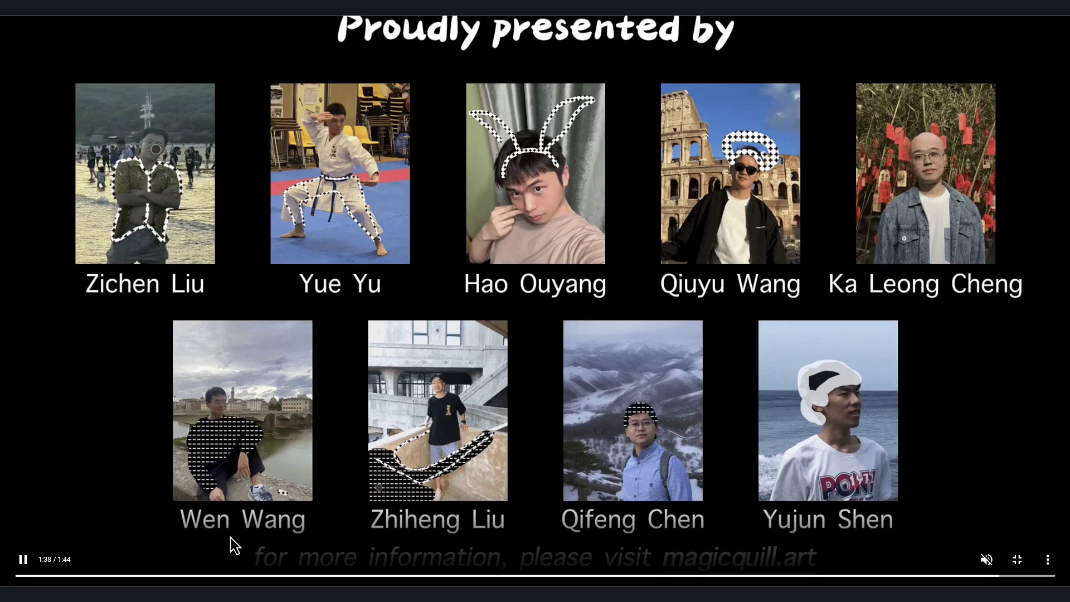
click(25, 561)
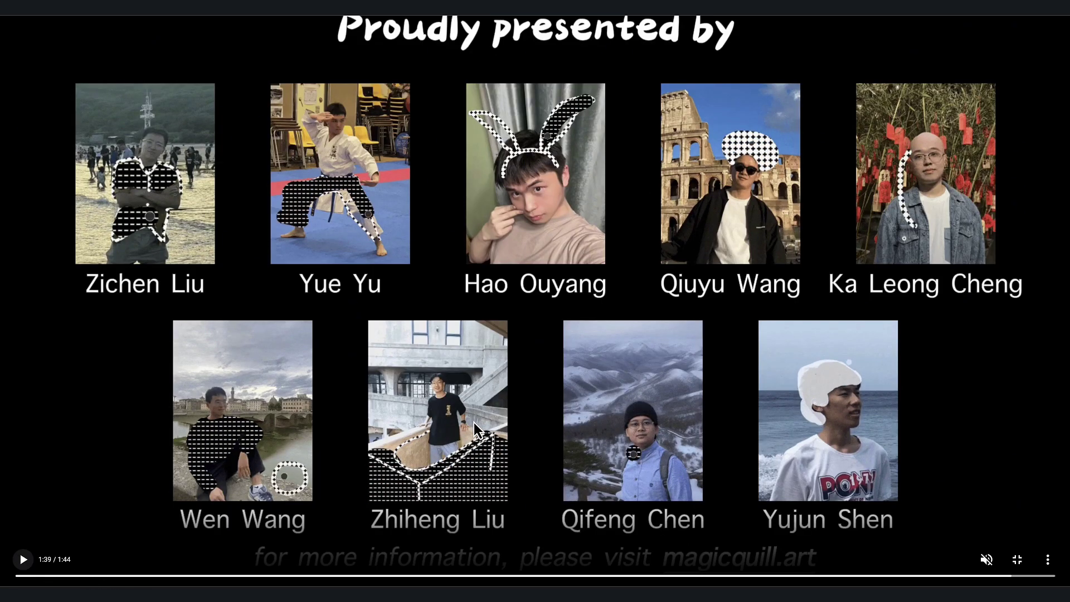
key(Escape)
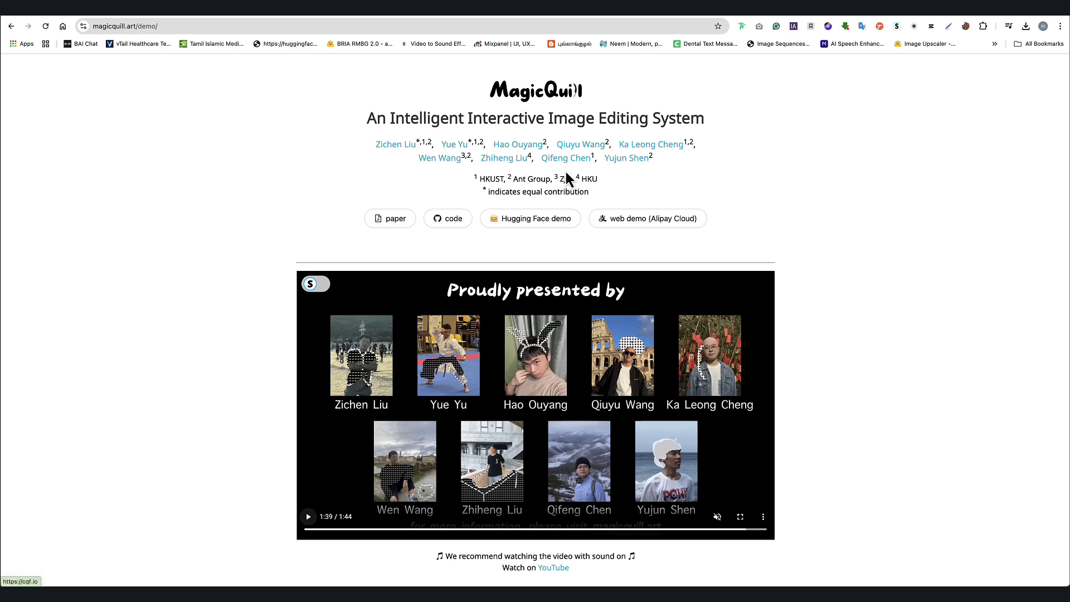
Open the MagicQuill web demo hosted on Alipay Cloud from the project page
scroll(568, 192, down, 4)
scroll(569, 196, up, 4)
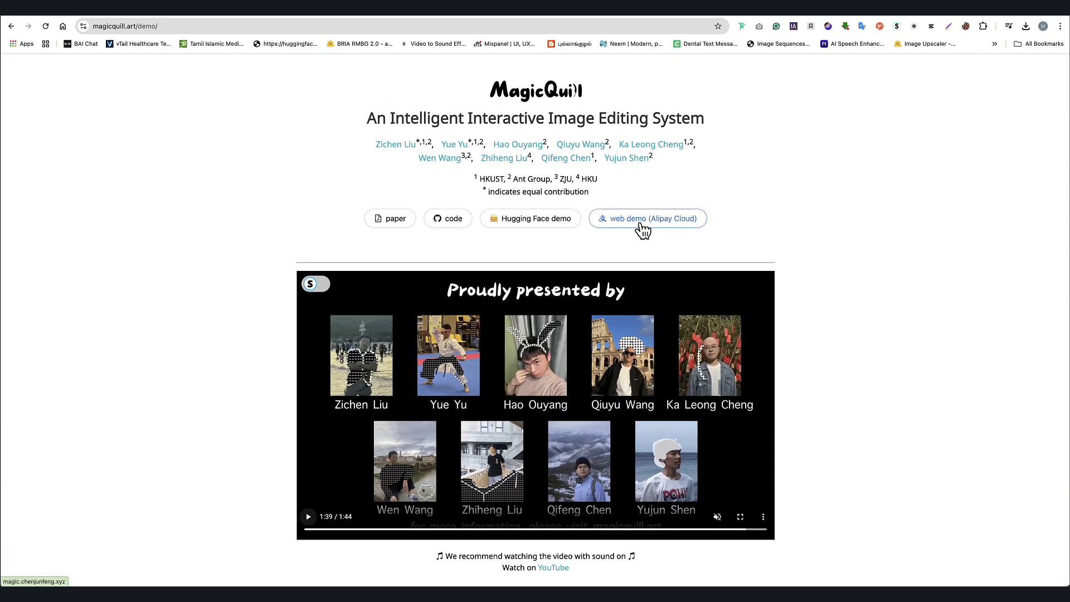
click(644, 19)
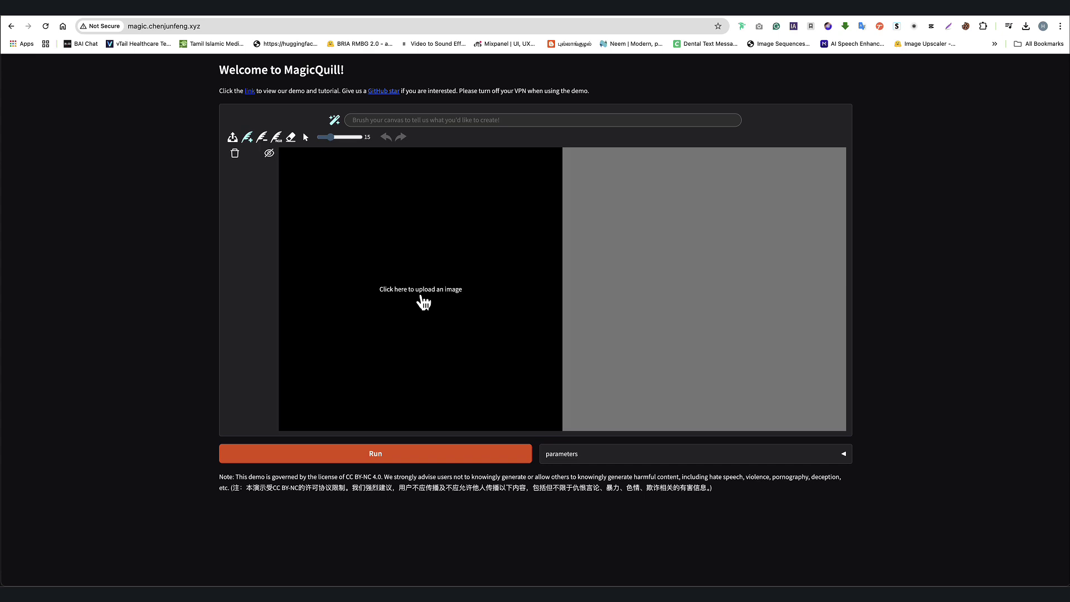
click(422, 298)
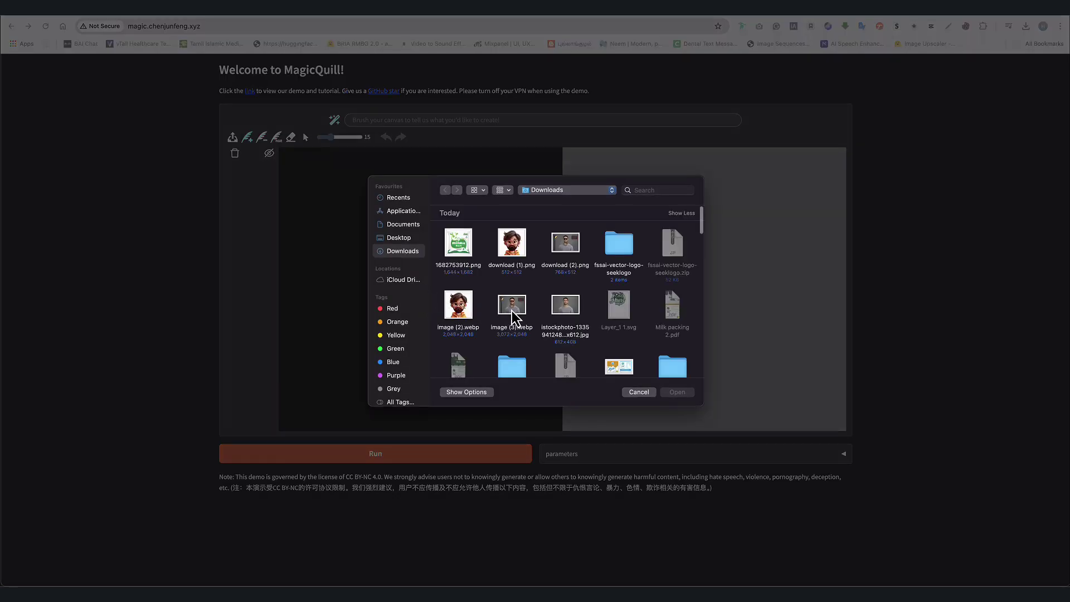
click(569, 310)
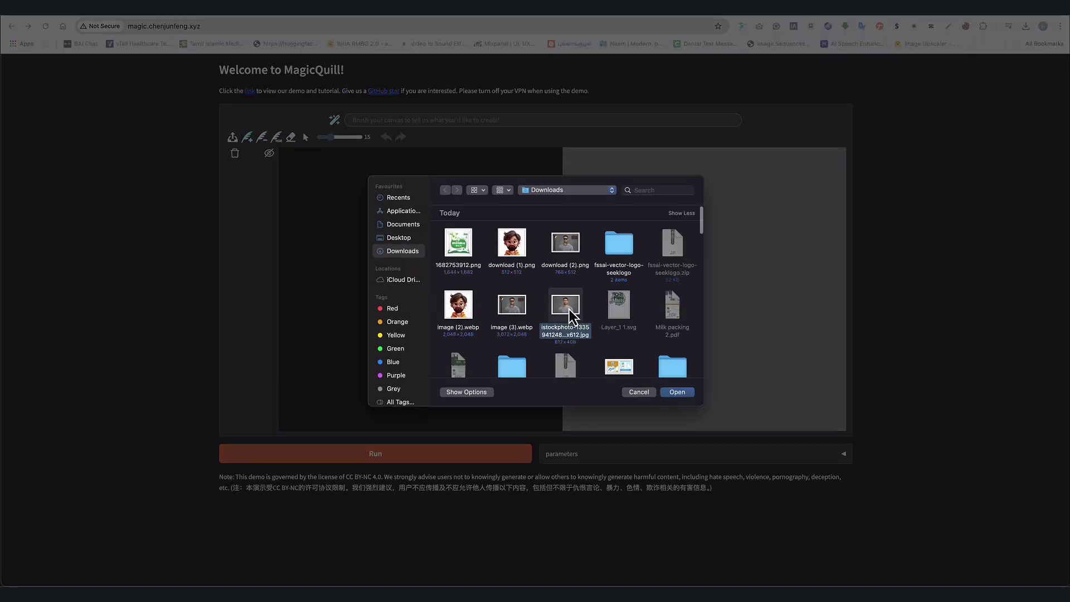
click(682, 394)
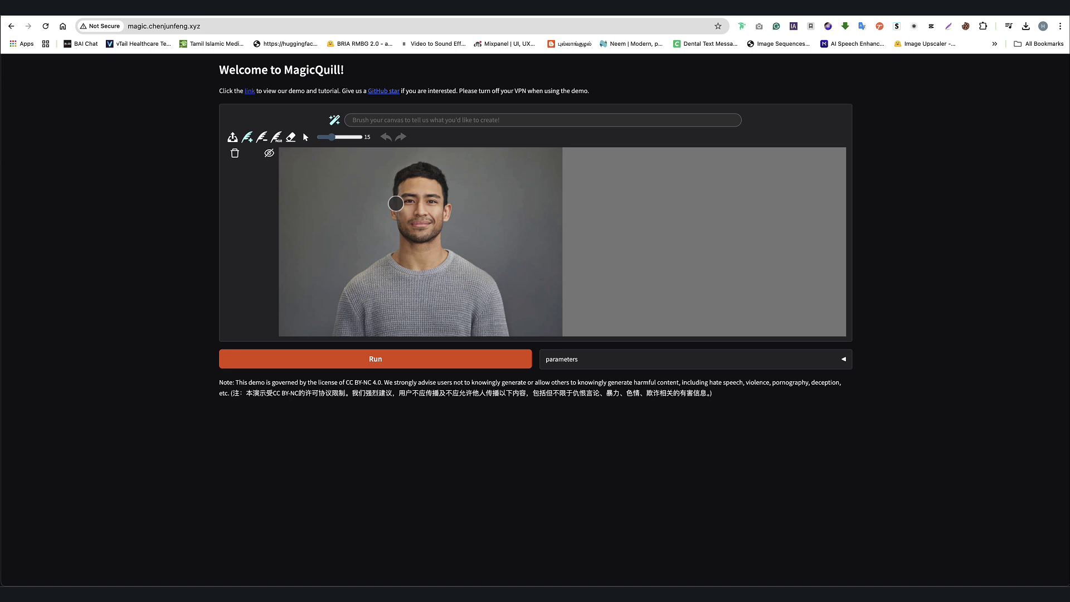
Add sunglasses by brushing edge strokes over both eyes and generating with the prompt "sun glass", and accept the result
mouse_move(416, 203)
mouse_down()
mouse_move(436, 198)
mouse_move(425, 196)
mouse_move(438, 198)
mouse_move(409, 204)
mouse_up()
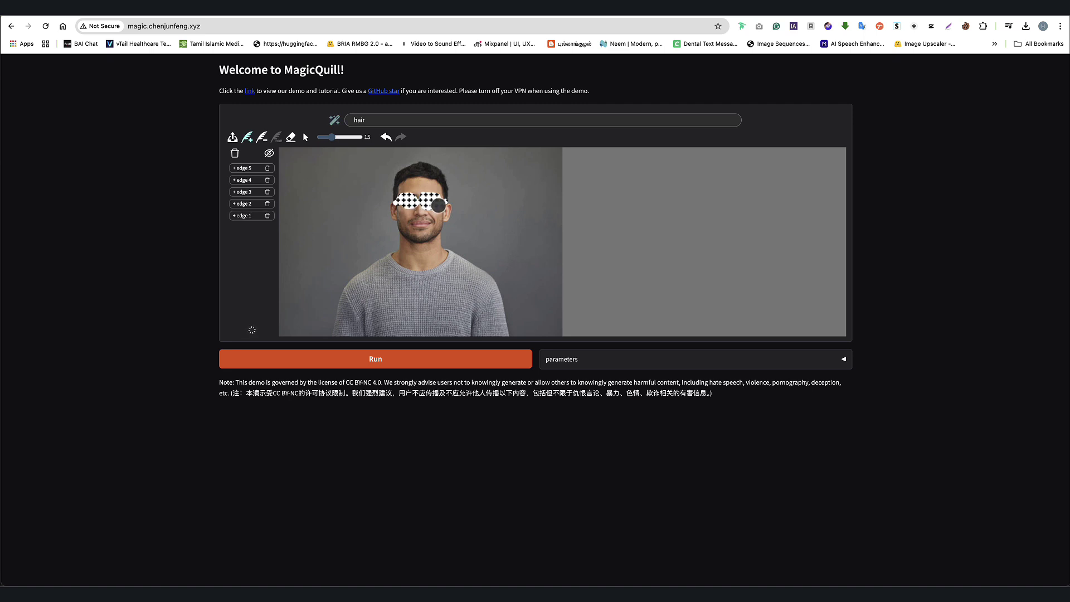
double_click(373, 120)
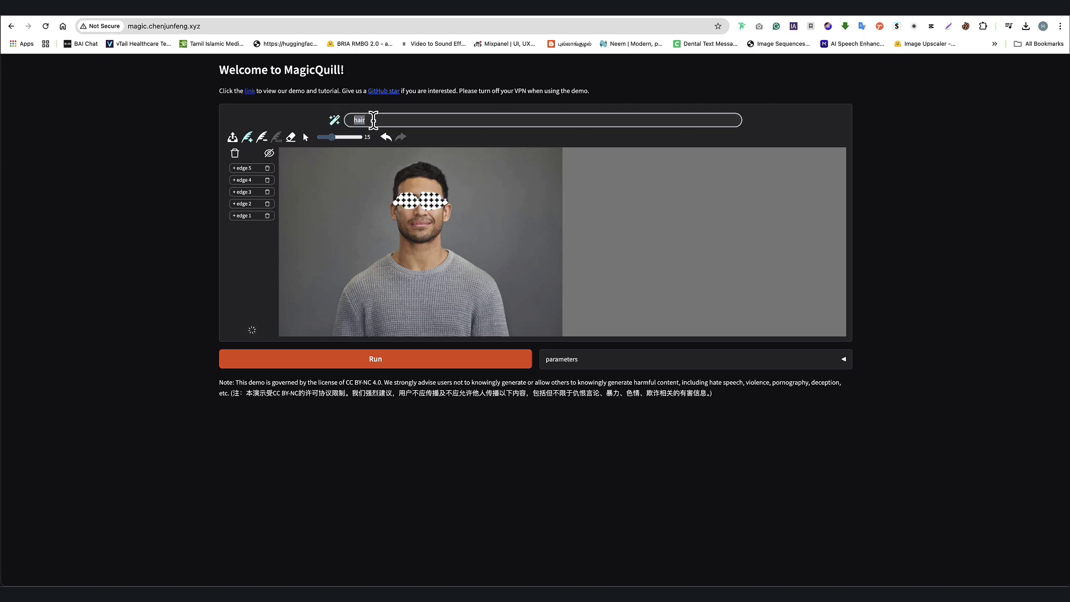
text(sun glass)
click(418, 358)
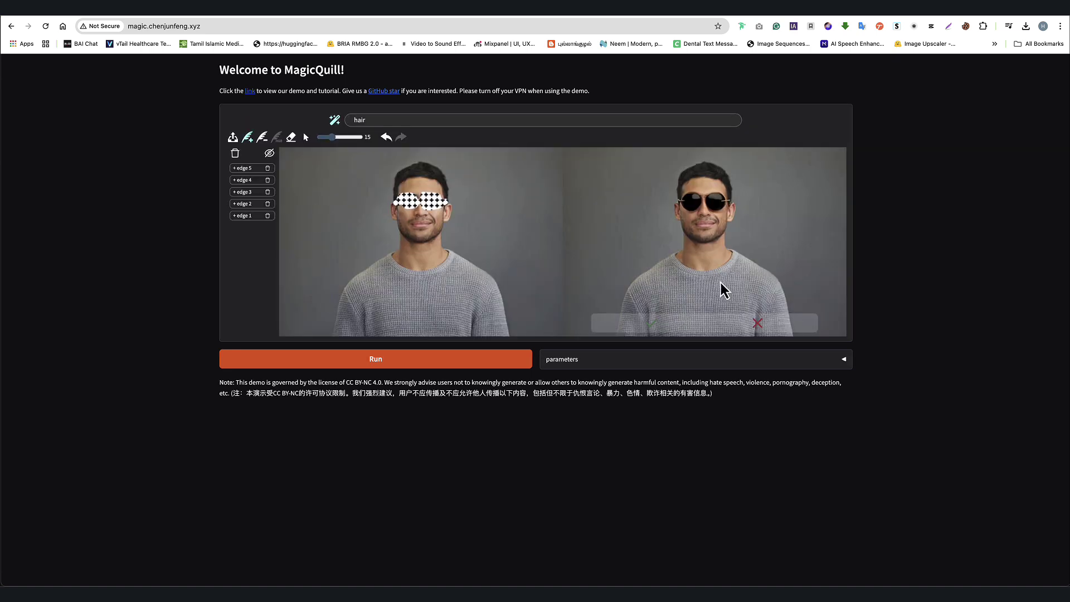
click(678, 332)
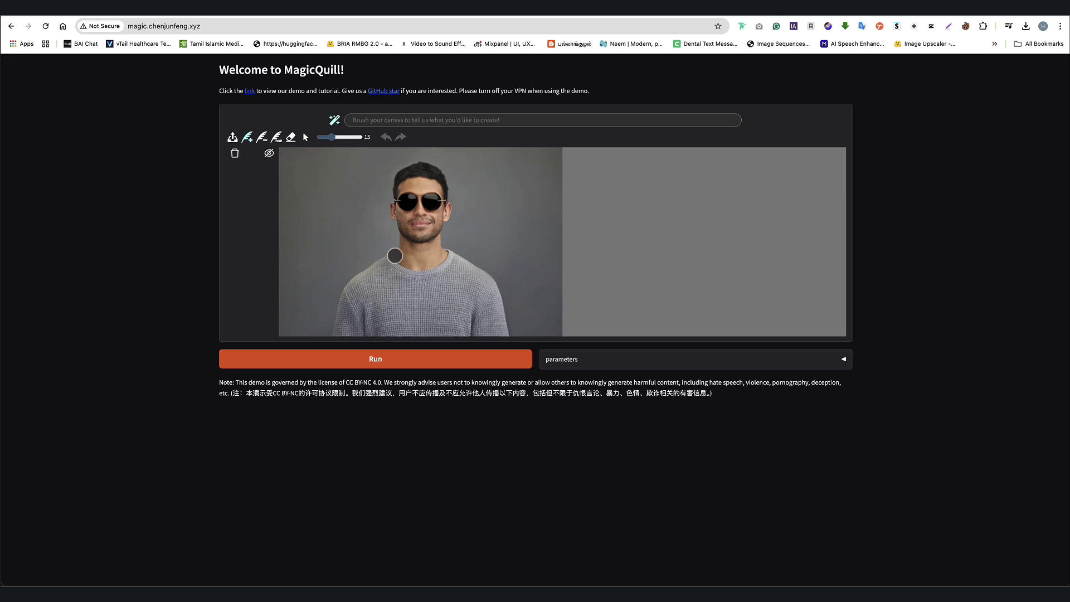
Add a necklace by brushing a curved edge stroke around the neckline and generating with the prompt "necklece", and accept the result
mouse_move(394, 253)
mouse_down()
mouse_move(419, 274)
mouse_move(444, 252)
mouse_up()
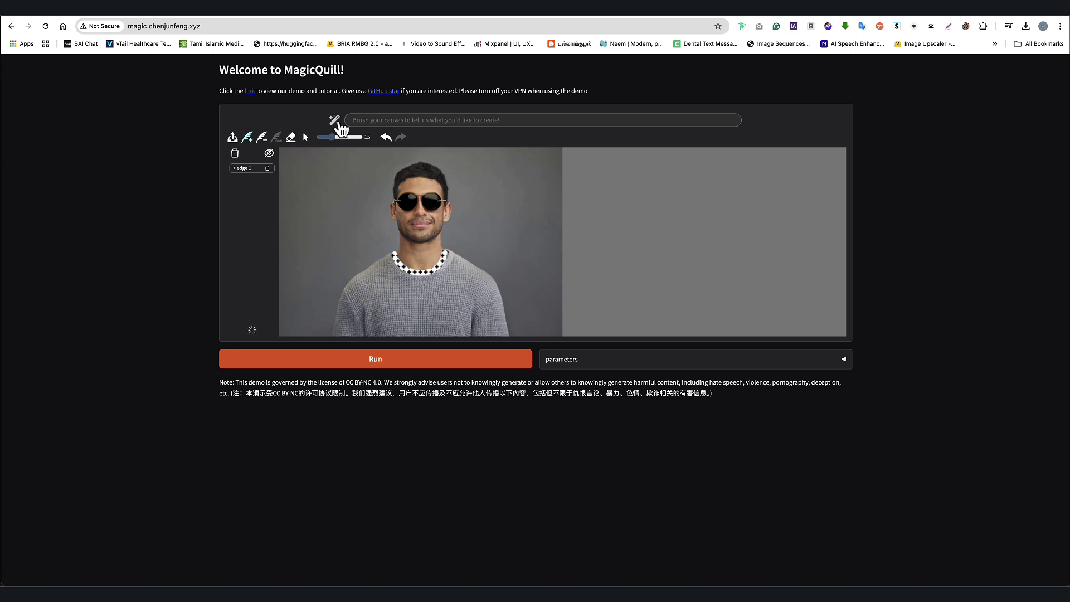
click(362, 119)
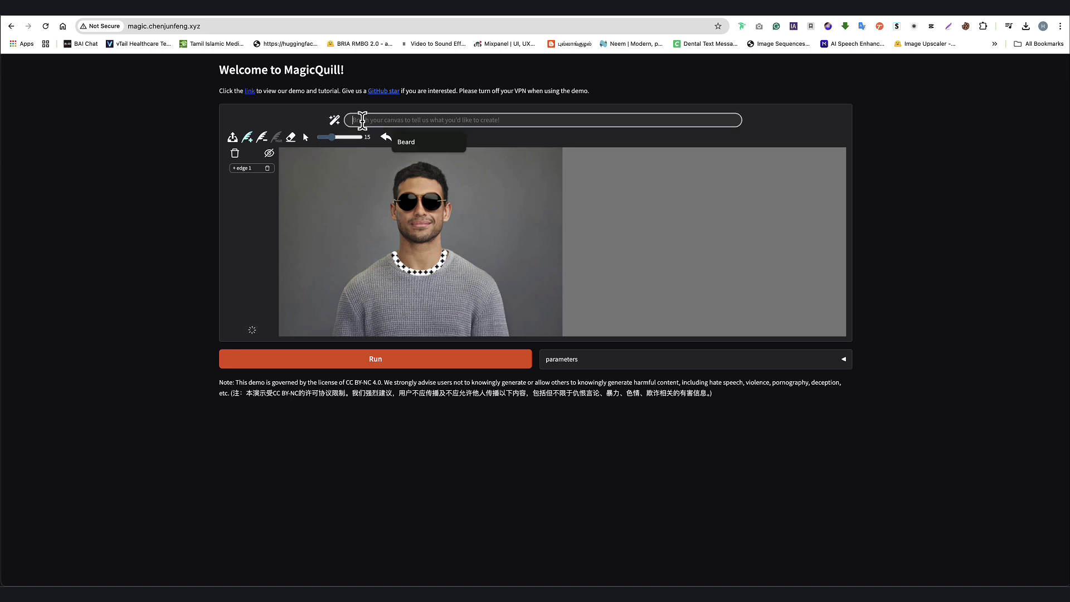
text(necklece)
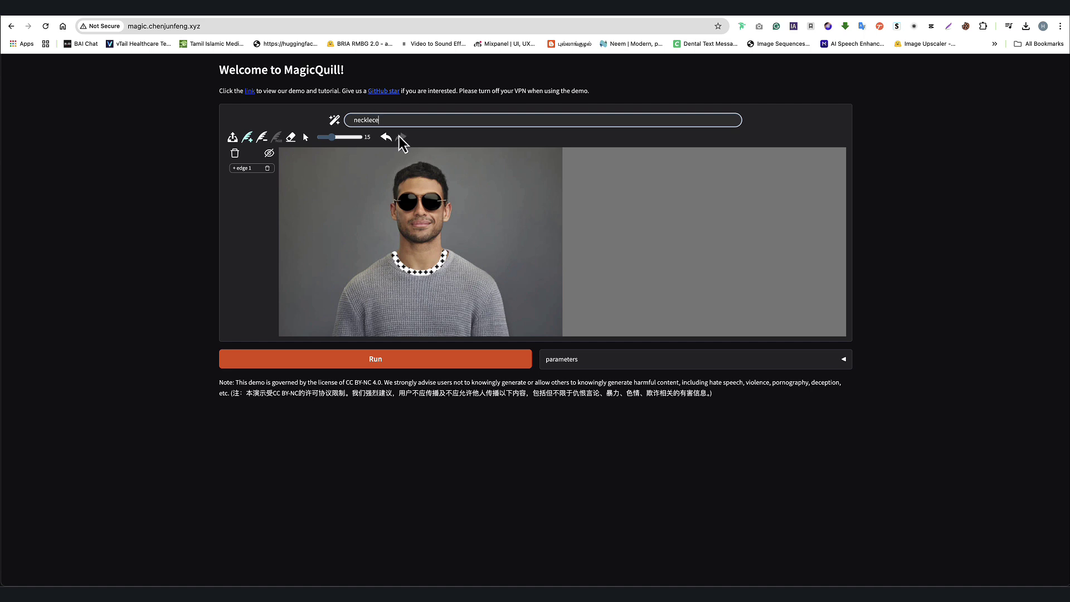
click(443, 357)
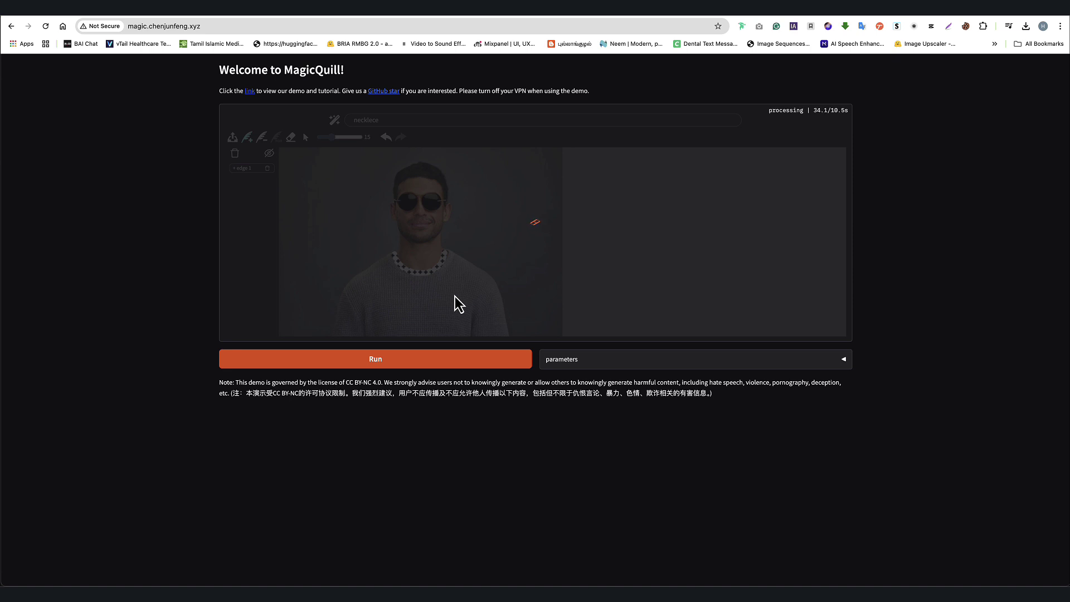
click(649, 326)
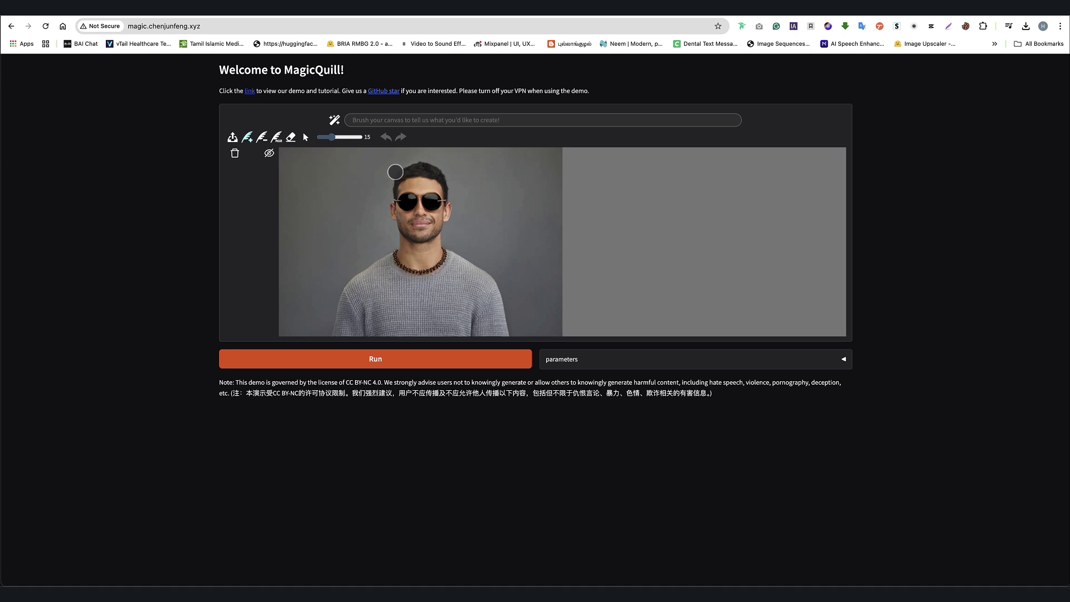
Try to generate a hat from a wide-brimmed shape brushed over the hair with no prompt, and reject the result
mouse_move(397, 174)
mouse_down()
mouse_move(444, 178)
mouse_move(400, 178)
mouse_move(437, 173)
mouse_move(406, 170)
mouse_move(423, 168)
mouse_move(435, 169)
mouse_move(373, 180)
mouse_move(473, 180)
mouse_move(426, 158)
mouse_move(404, 162)
mouse_move(441, 170)
mouse_up()
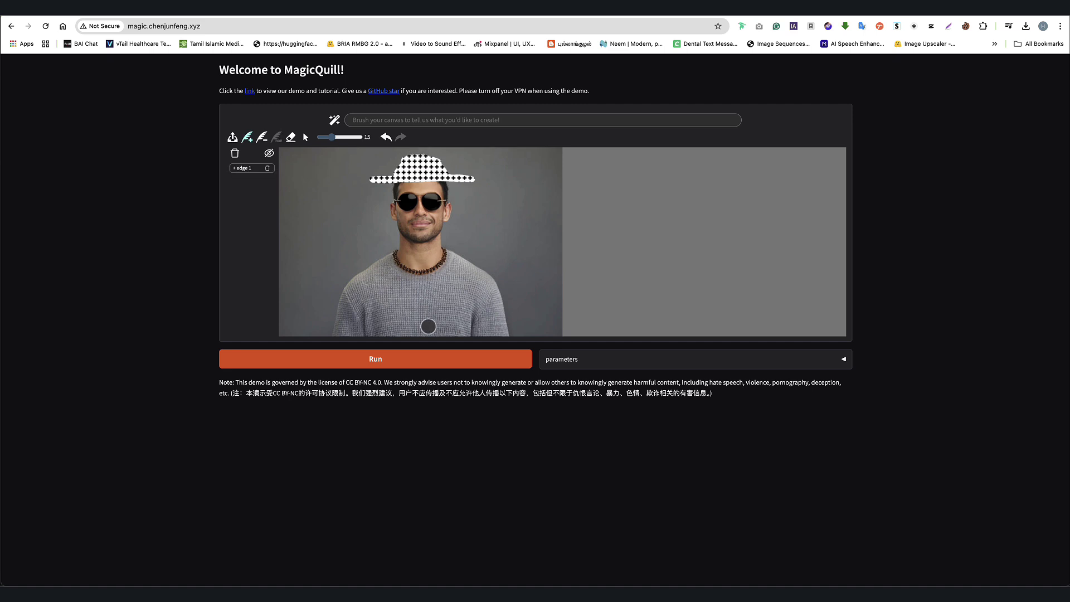
click(427, 372)
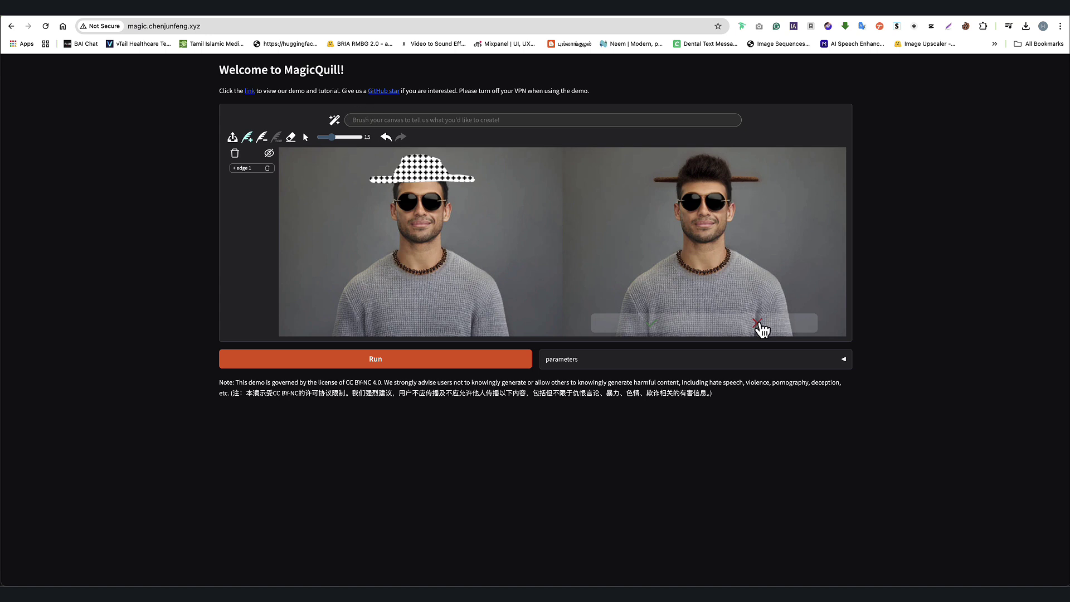
click(757, 325)
Try generating headwear from the brushed hat shape with the prompt "cap", then reject the result and delete the shape
click(370, 119)
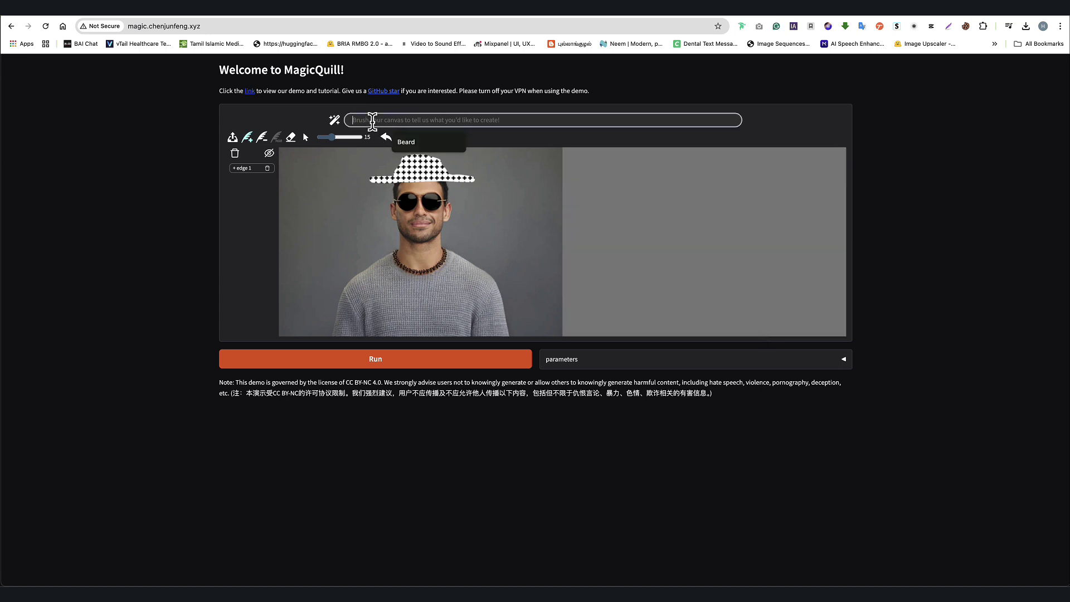
text(cap)
click(527, 361)
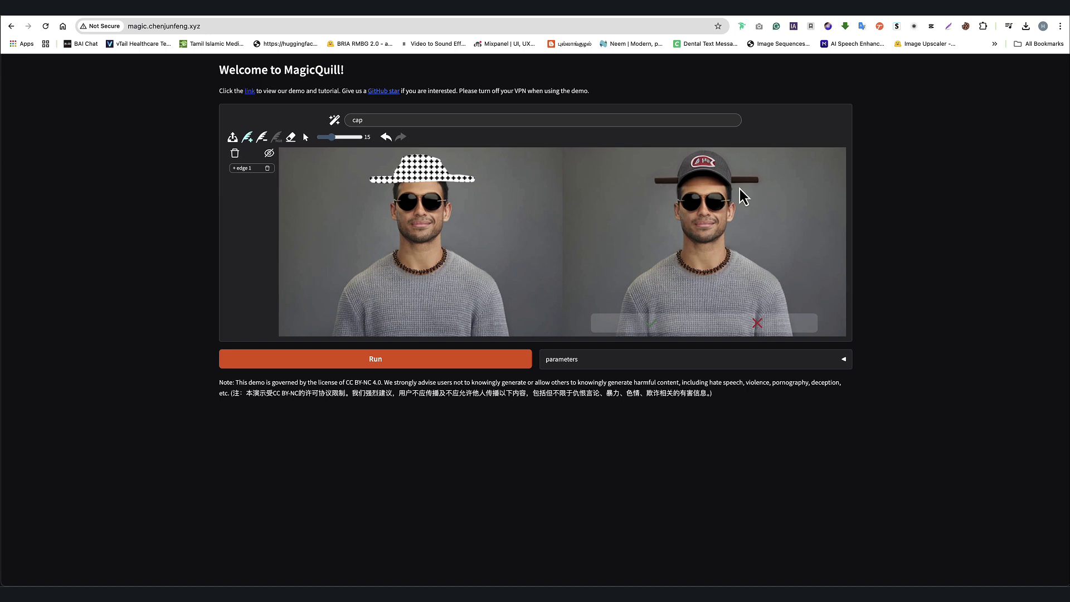
click(757, 328)
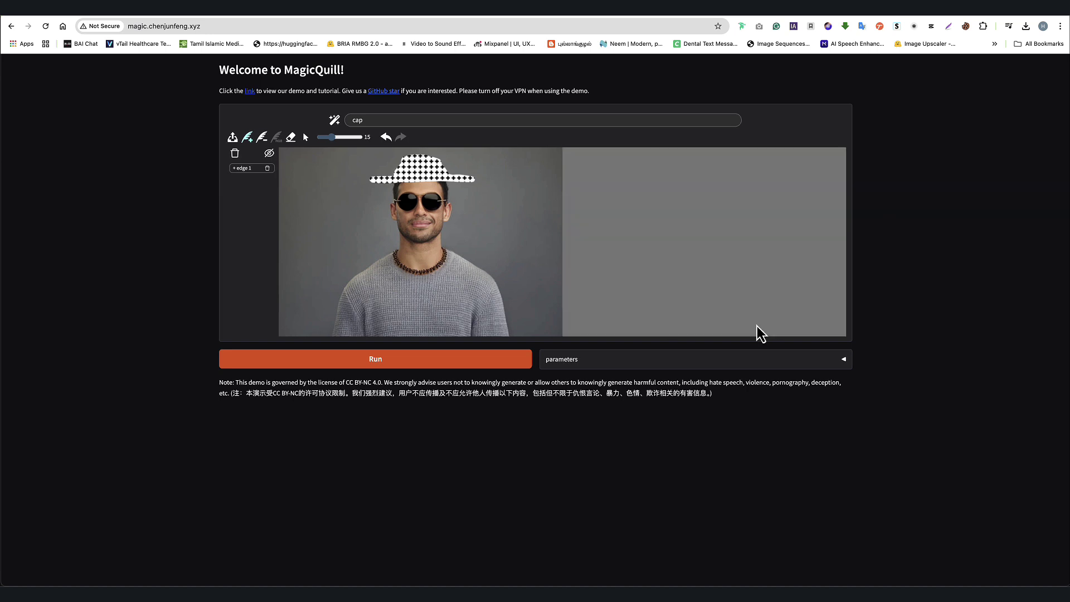
click(271, 170)
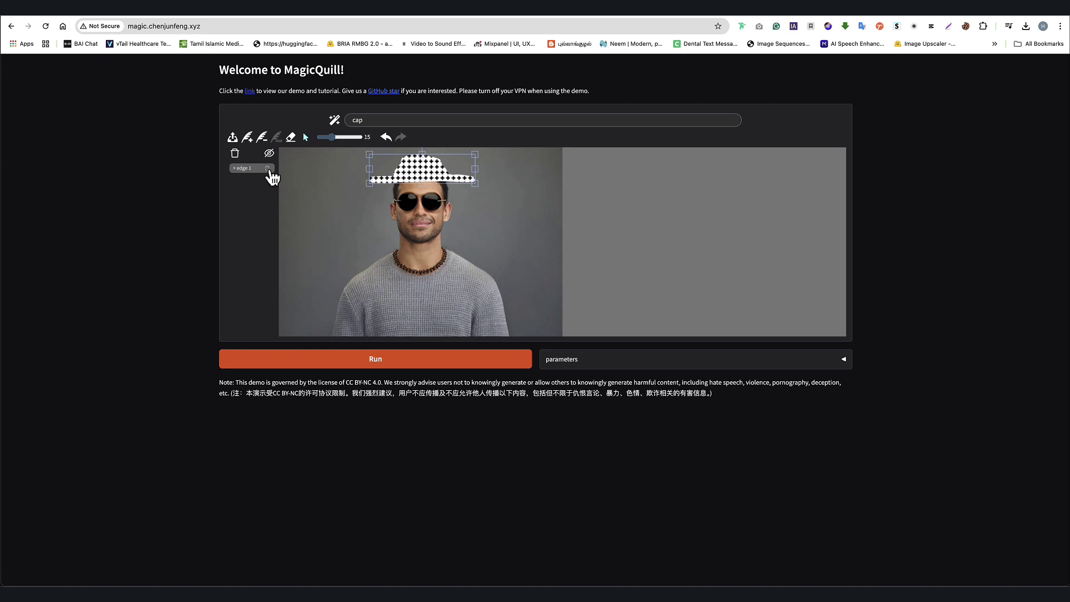
click(268, 169)
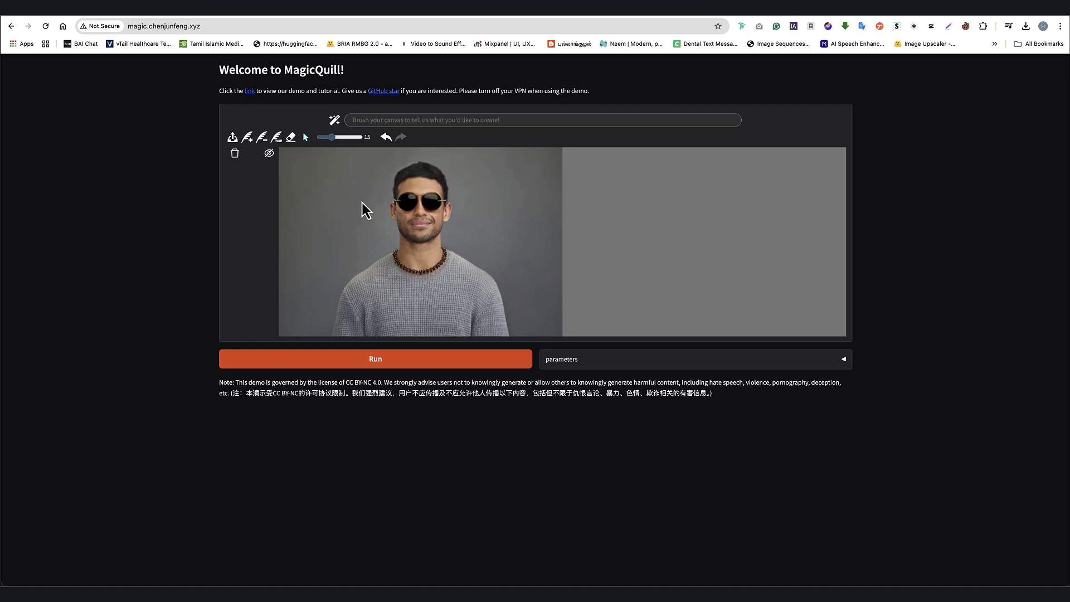
Add a neck tattoo by brushing an edge patch on the side of the neck and generating with the prompt "tattoo", and accept the result
click(248, 139)
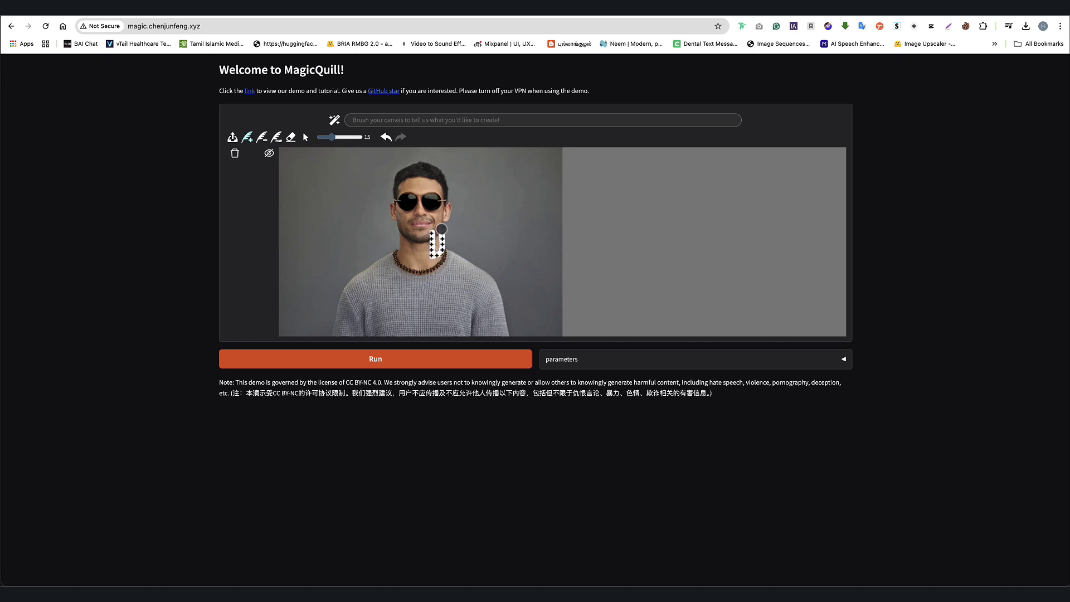
drag(438, 238, 439, 236)
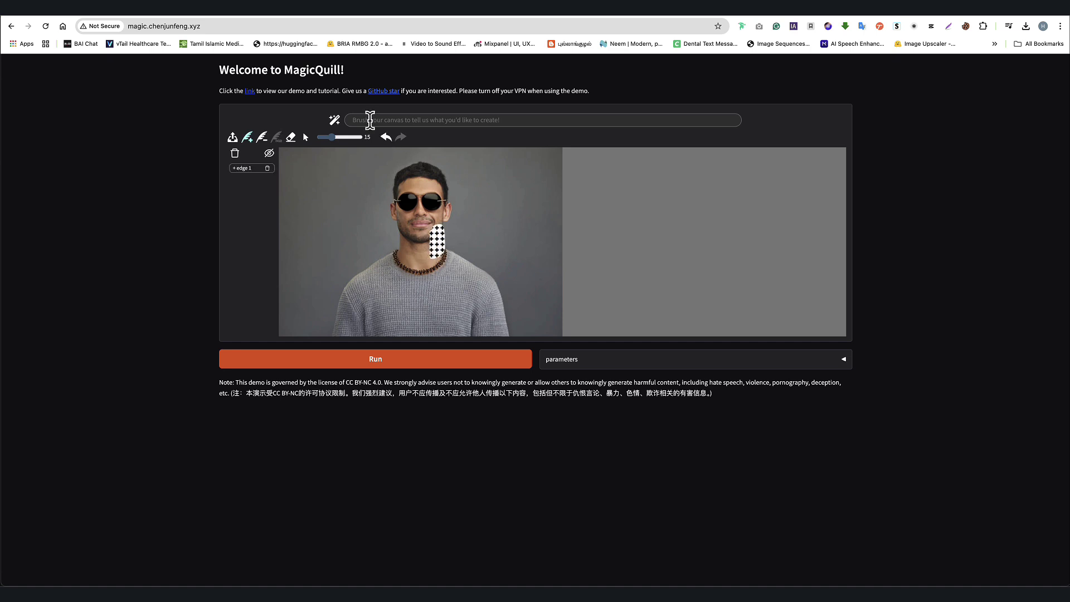
click(369, 120)
text(tatt)
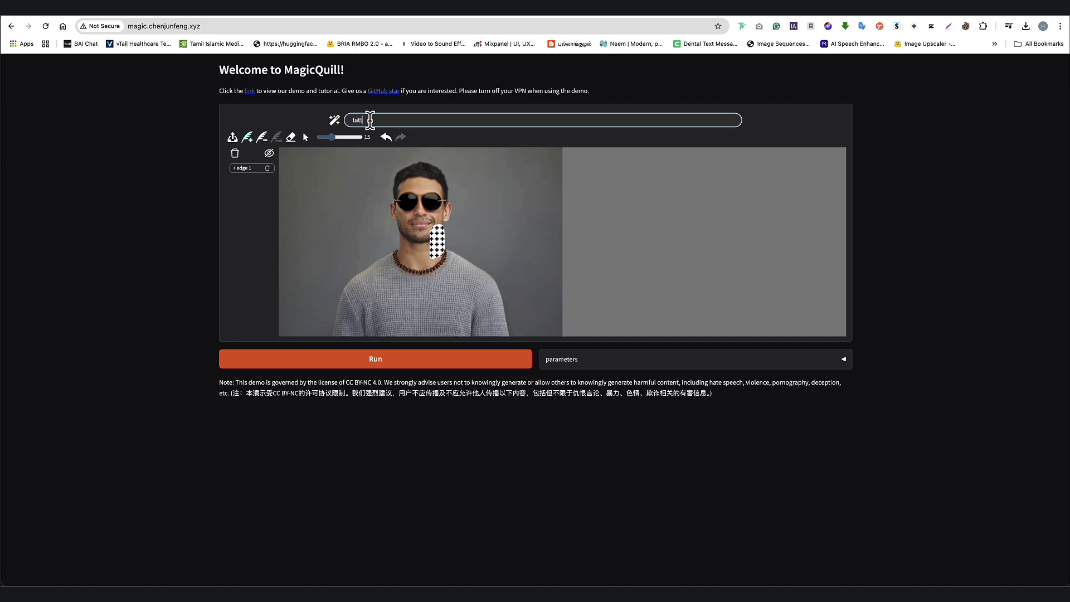
text(oo)
click(443, 359)
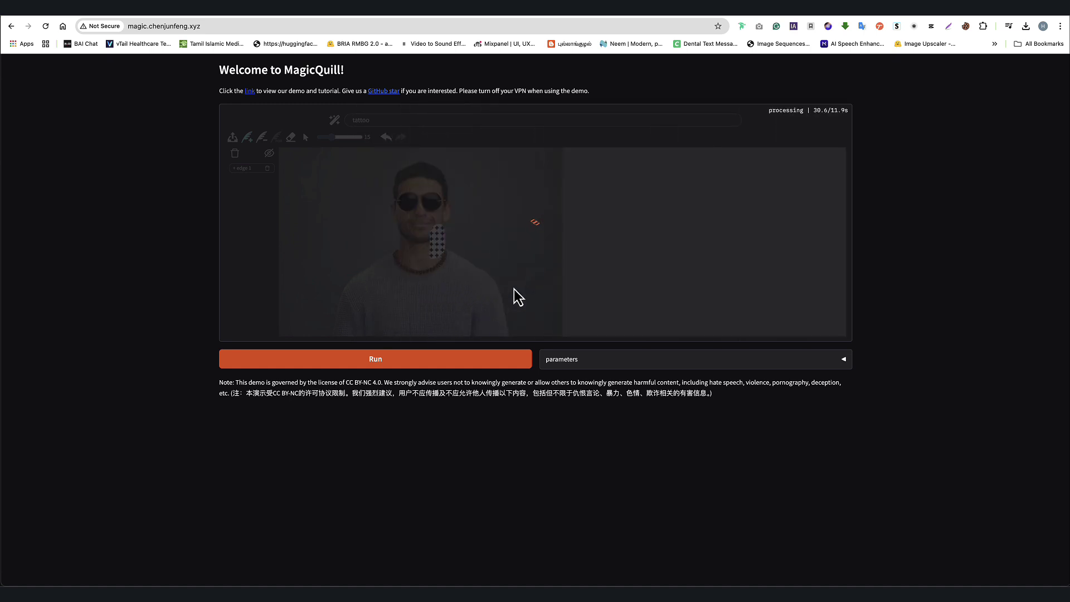
click(652, 324)
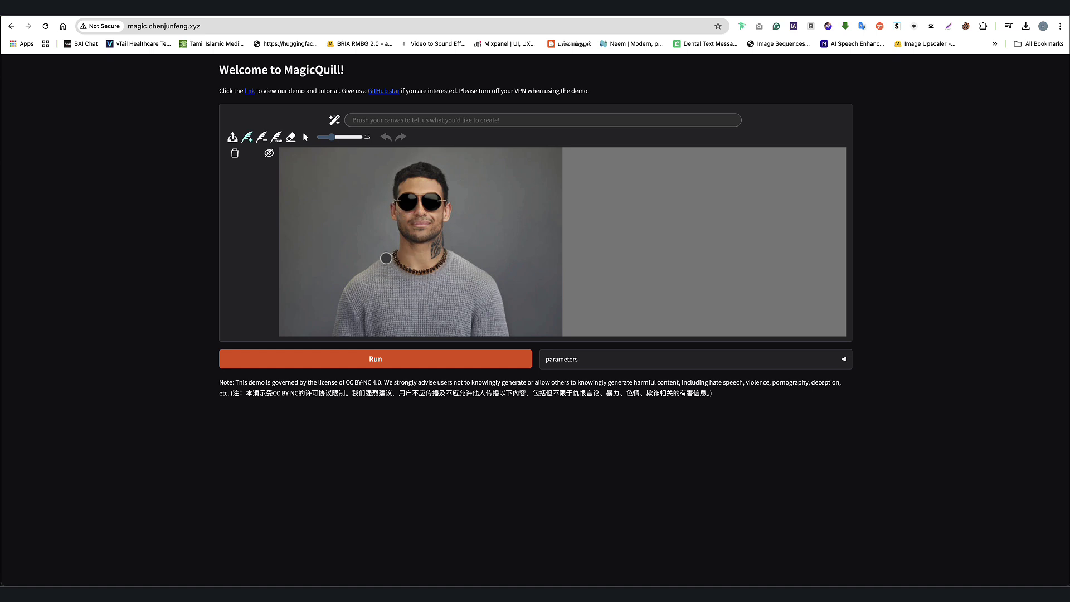
Cover the man's whole sweater with the add-edge brush and generate a replacement garment with the prompt "hoodie"
mouse_move(392, 254)
mouse_down()
mouse_move(351, 284)
mouse_move(340, 336)
mouse_move(352, 290)
mouse_move(384, 262)
mouse_move(338, 333)
mouse_move(507, 336)
mouse_move(489, 281)
mouse_move(452, 251)
mouse_move(487, 274)
mouse_move(503, 331)
mouse_move(495, 289)
mouse_move(493, 337)
mouse_move(485, 286)
mouse_move(318, 318)
mouse_move(370, 323)
mouse_move(345, 325)
mouse_move(366, 336)
mouse_move(356, 335)
mouse_move(362, 315)
mouse_move(352, 308)
mouse_move(375, 278)
mouse_move(438, 296)
mouse_move(396, 278)
mouse_move(379, 329)
mouse_move(461, 327)
mouse_move(477, 287)
mouse_move(432, 295)
mouse_move(407, 272)
mouse_move(485, 286)
mouse_move(454, 300)
mouse_move(411, 306)
mouse_up()
click(365, 119)
text(hoo)
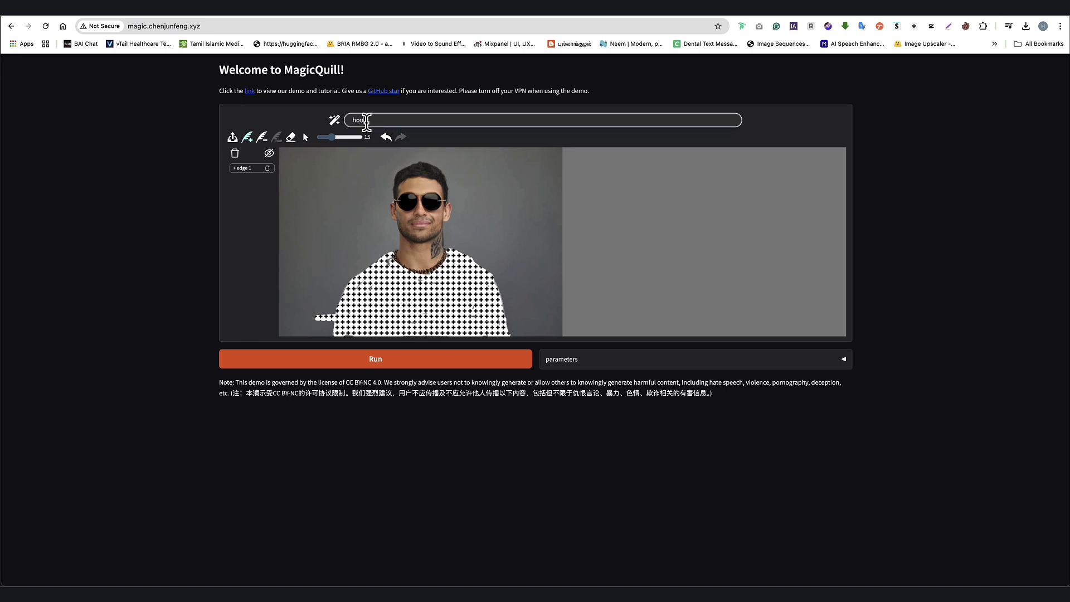
text(die)
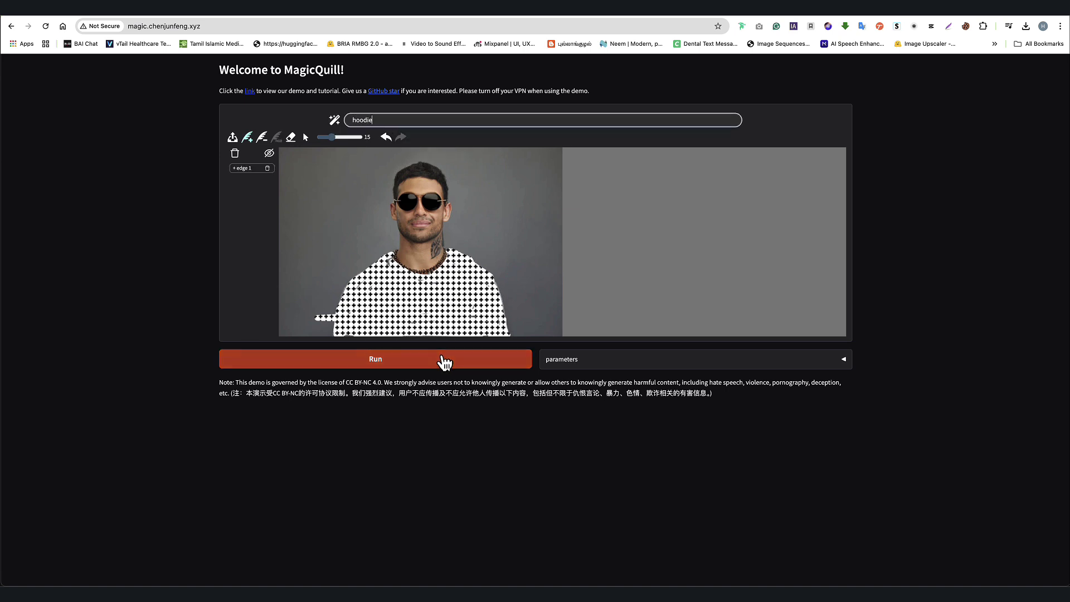
click(444, 362)
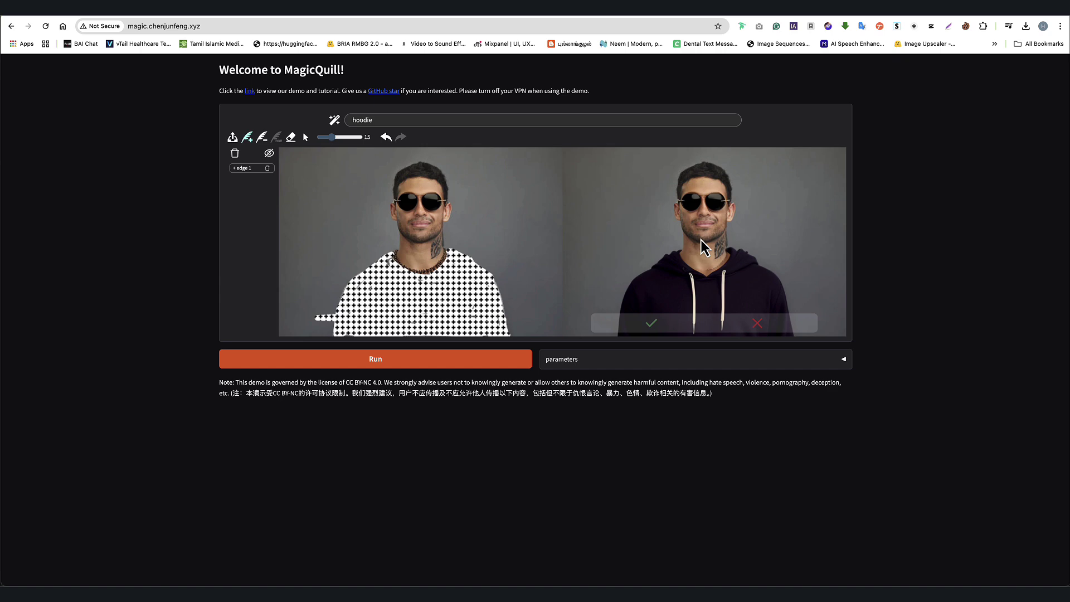
Save the generated hoodie image to the Downloads folder under the name download (3)
right_click(705, 226)
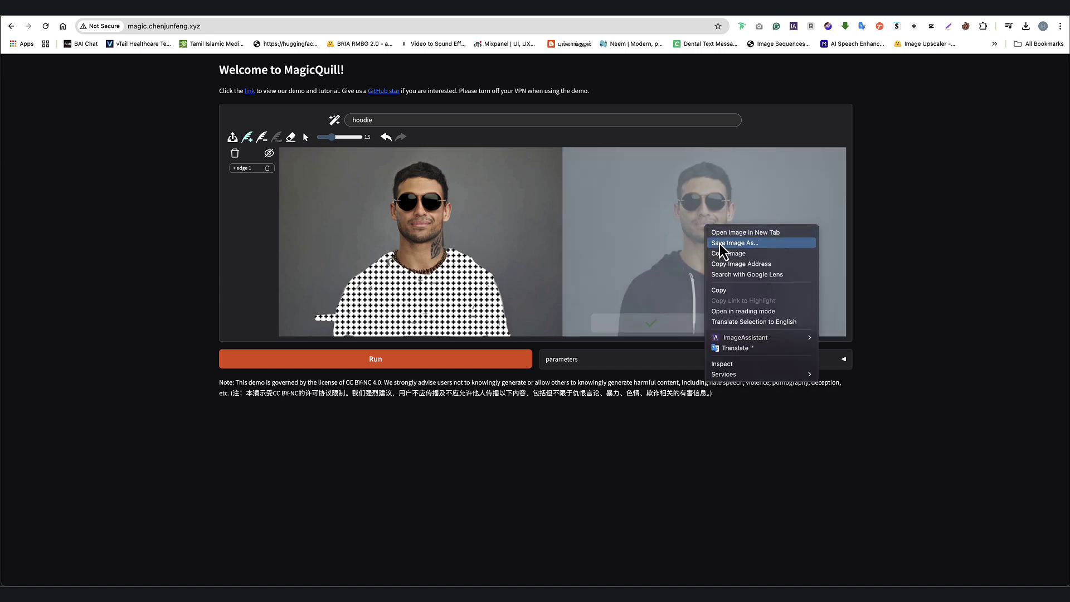
click(720, 245)
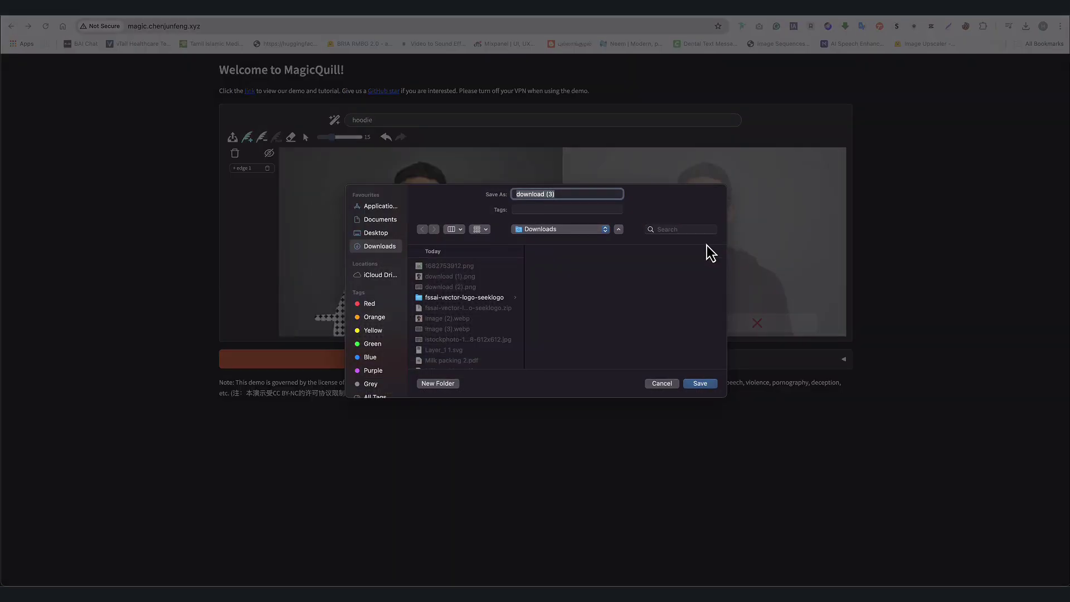
click(696, 383)
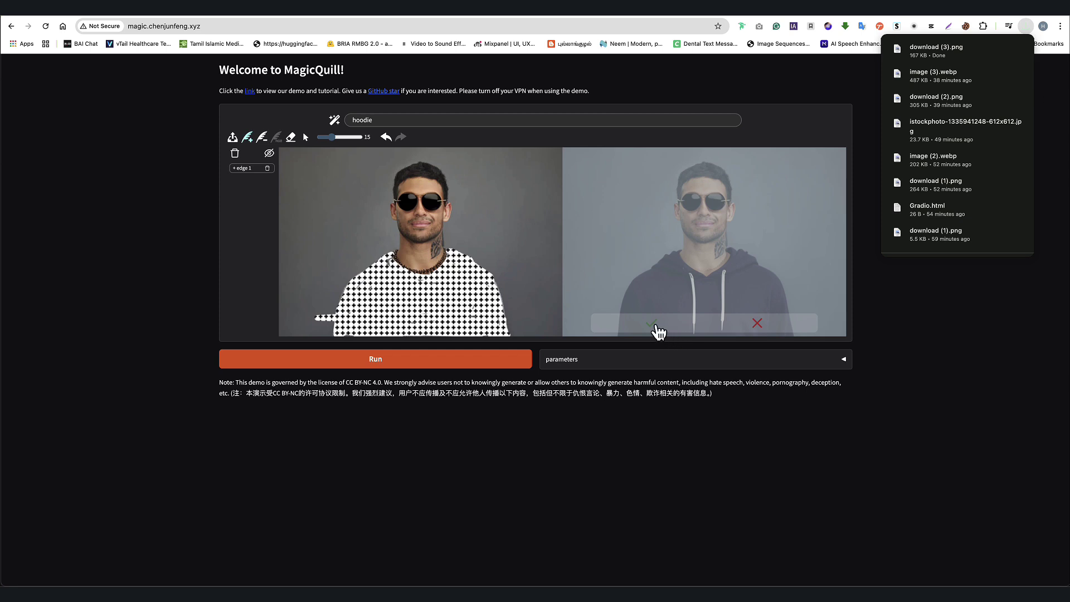
Accept the generated hoodie result so that it replaces the portrait on the canvas
click(653, 324)
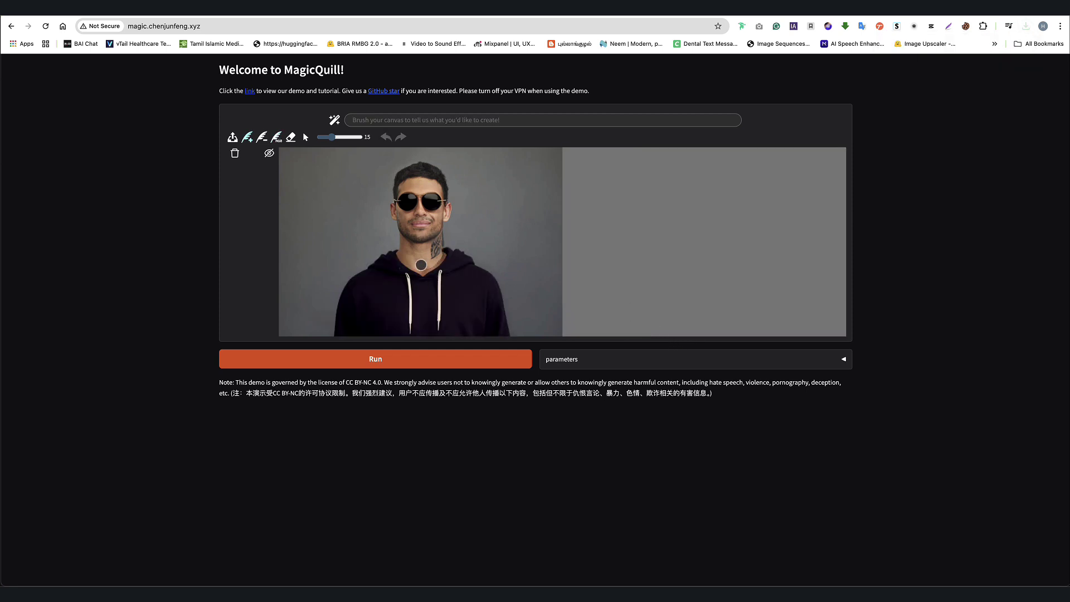
right_click(419, 213)
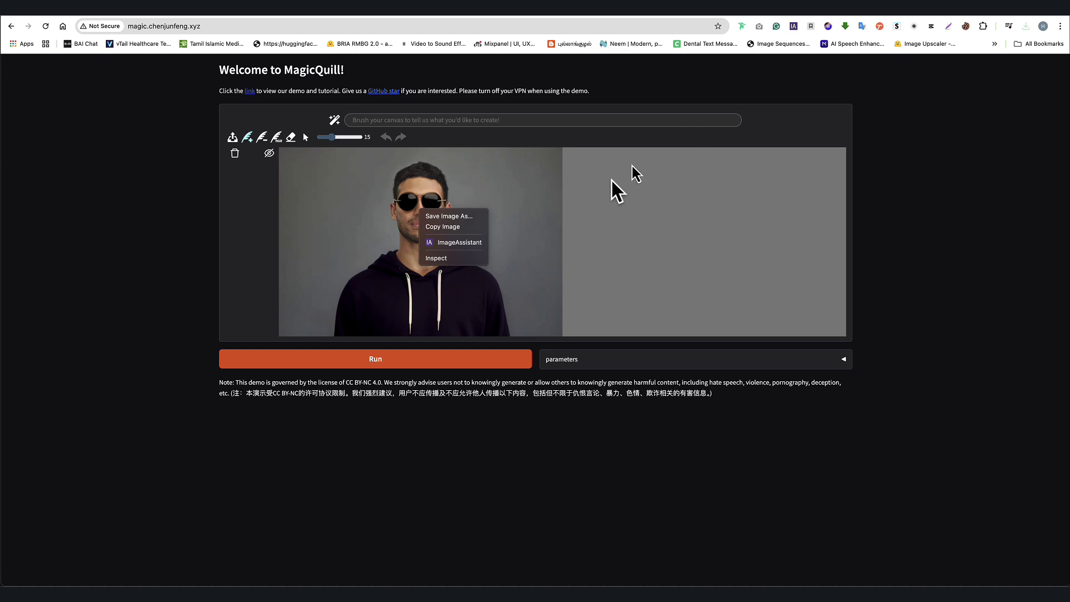
key(Escape)
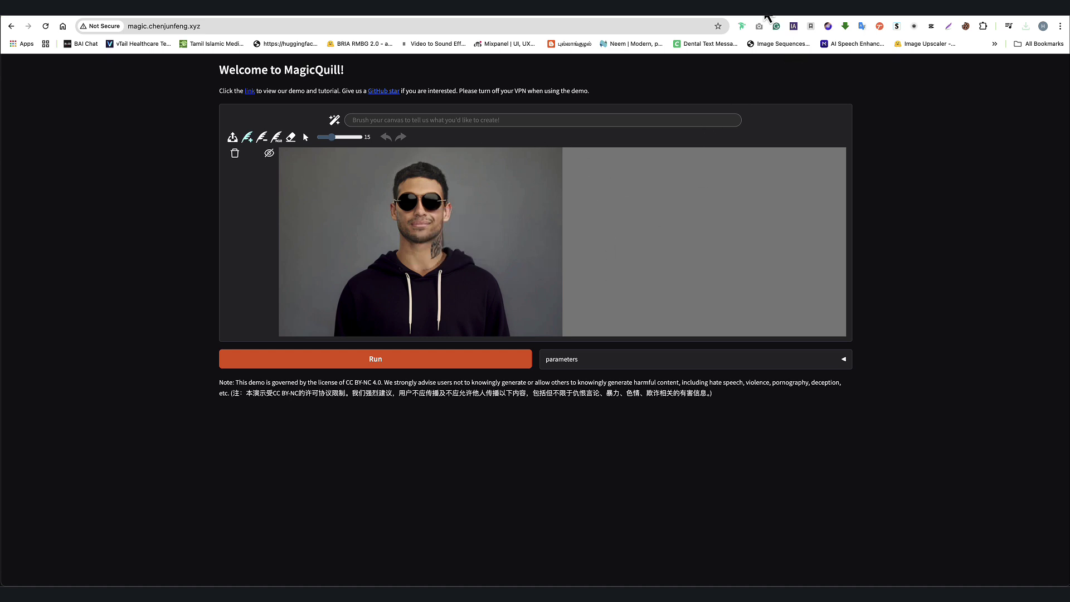
Switch to the Image Upscaler space on Hugging Face and load download (3).png from the Downloads folder as the input image
click(767, 18)
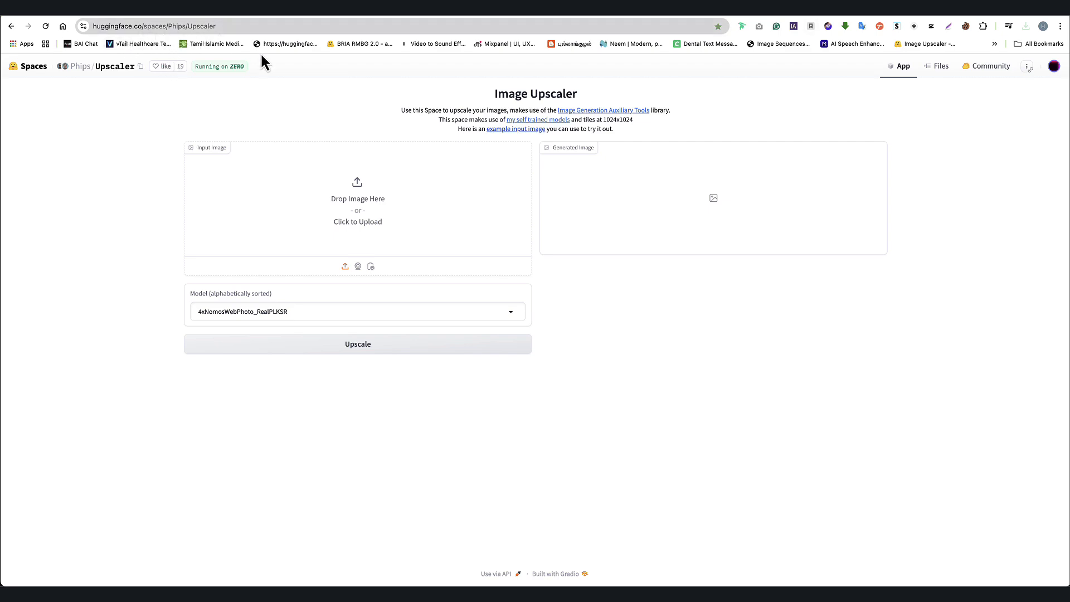
click(357, 202)
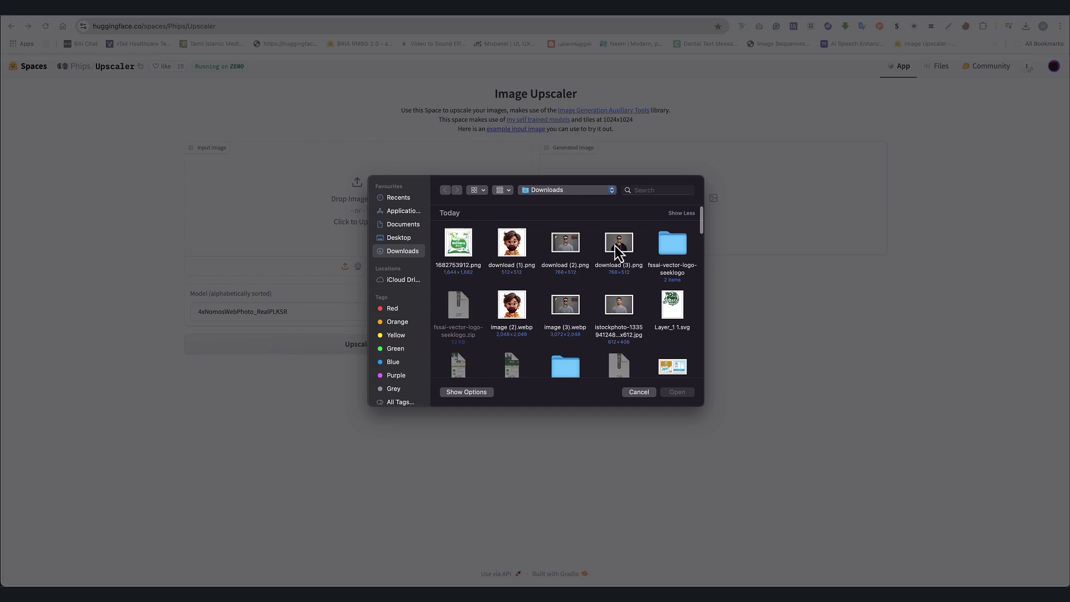
click(614, 246)
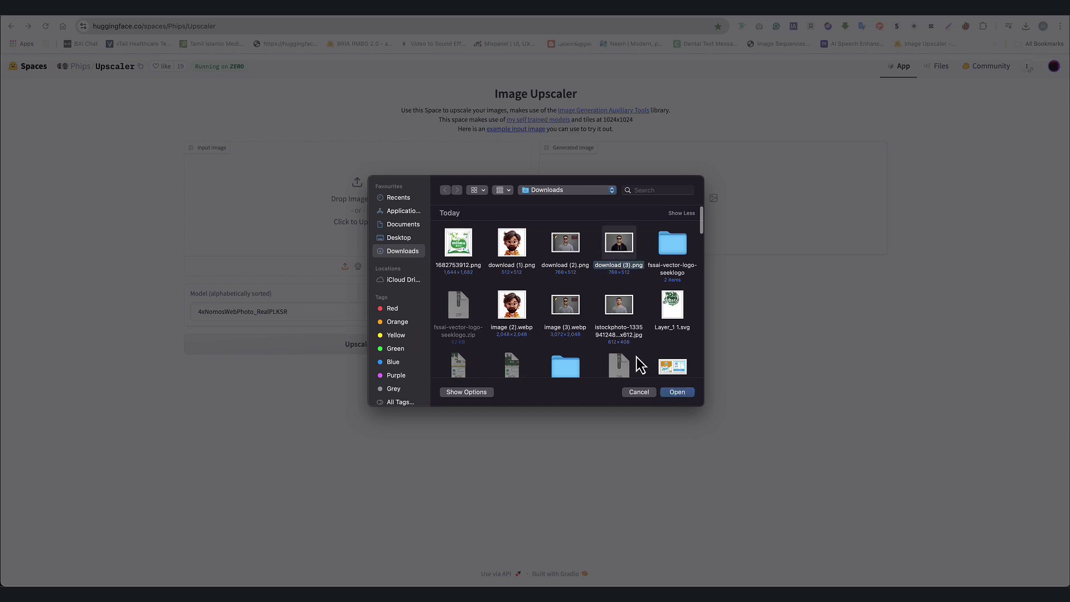
click(691, 394)
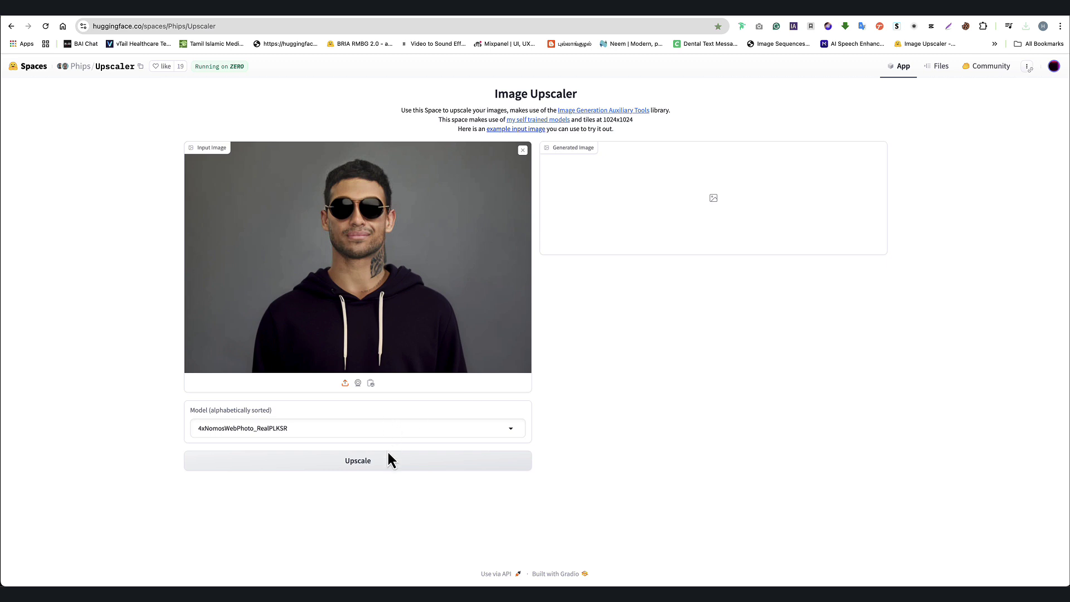
Upscale the hoodie portrait with the 4xNomosWebPhoto_RealPLKSR model and compare the original and upscaled versions using the comparison divider
click(390, 463)
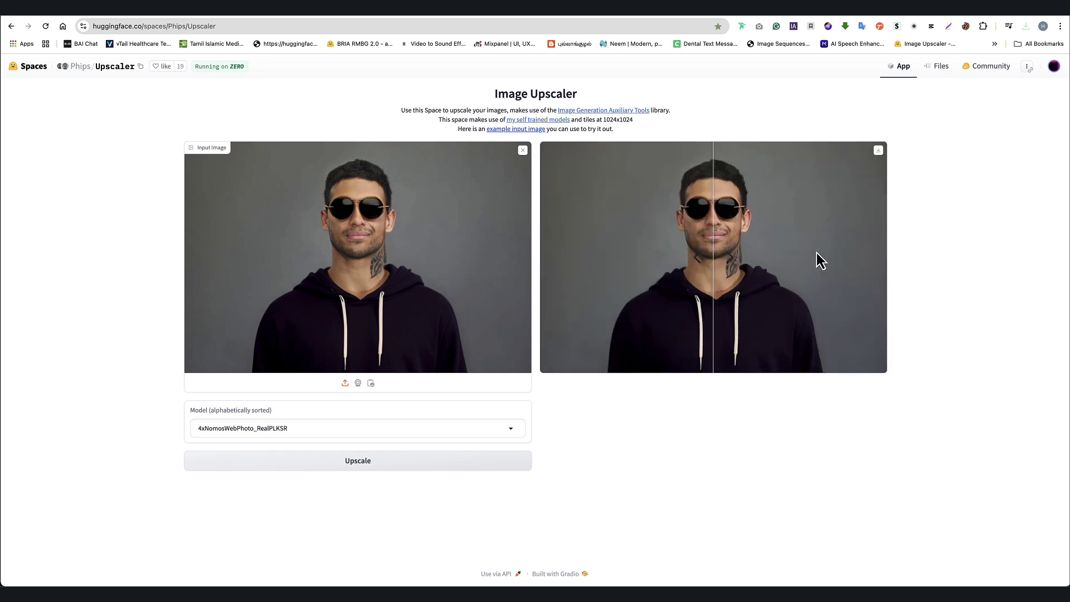
drag(718, 260, 568, 254)
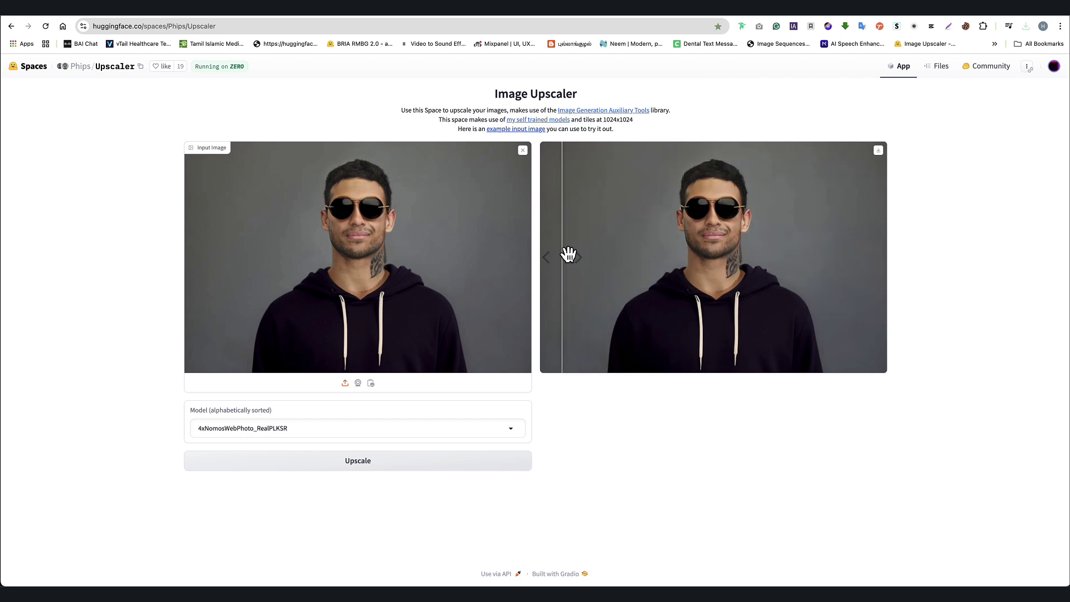